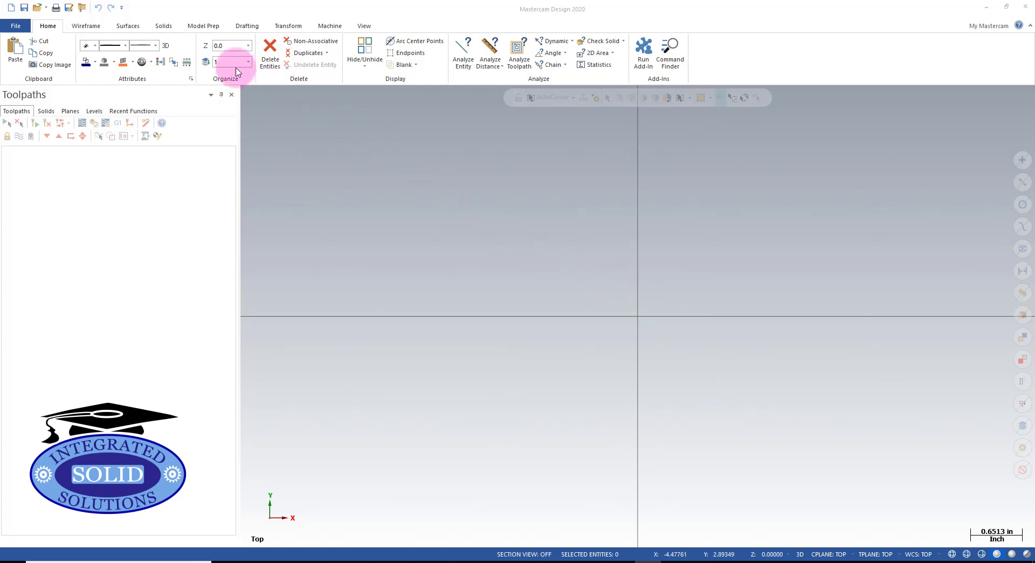
Create a 4.0 by 4.0 inch rectangle anchored by its center at the origin
{"action": "left_click", "coordinate": [86, 26]}
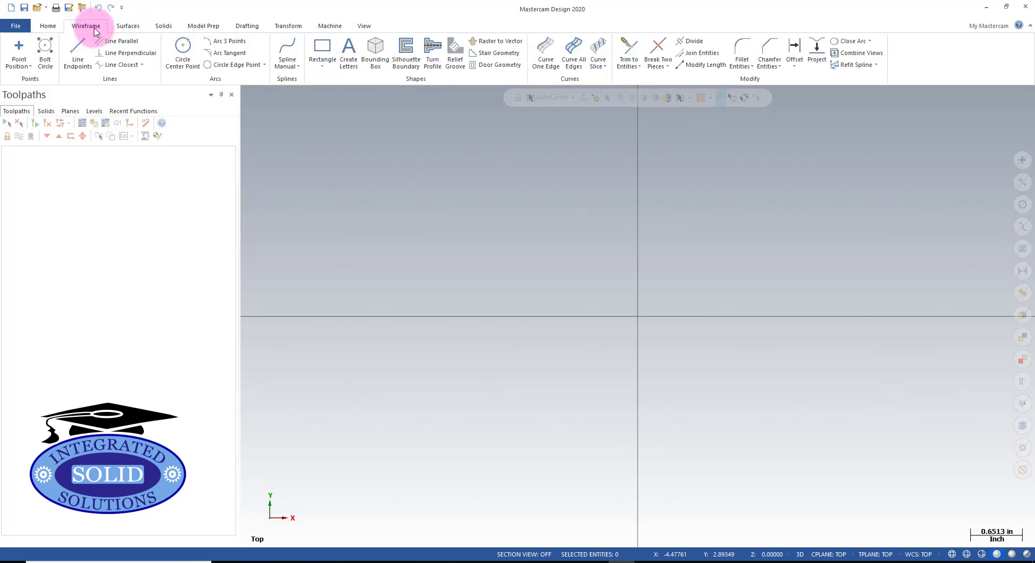
{"action": "left_click", "coordinate": [326, 65]}
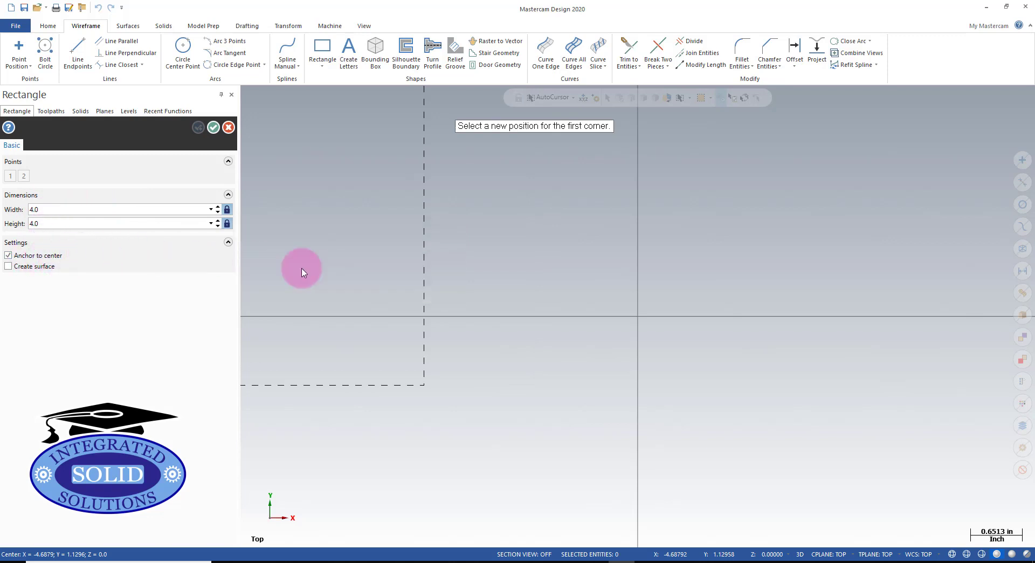
{"action": "left_click", "coordinate": [638, 317]}
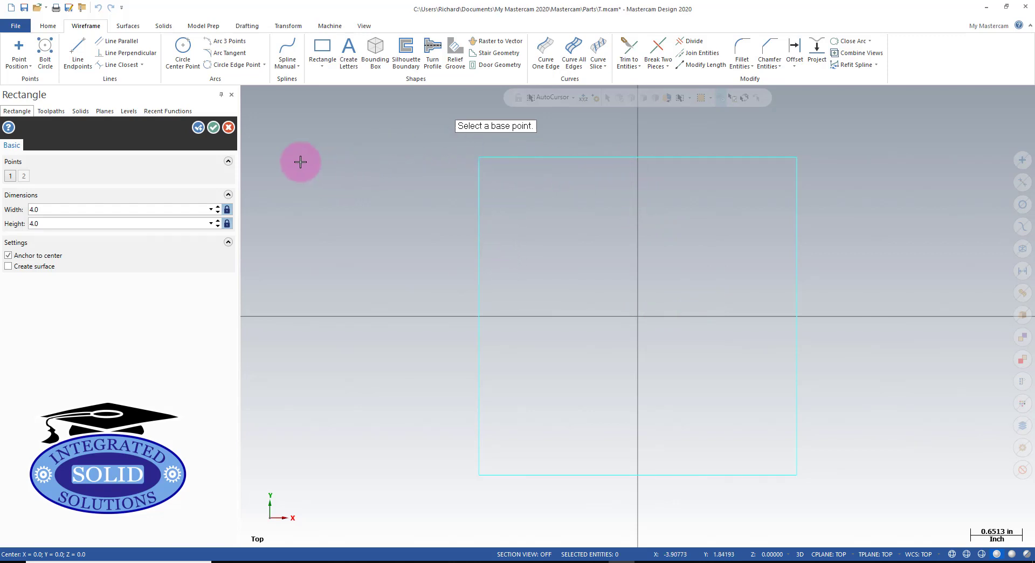
{"action": "left_click", "coordinate": [214, 128]}
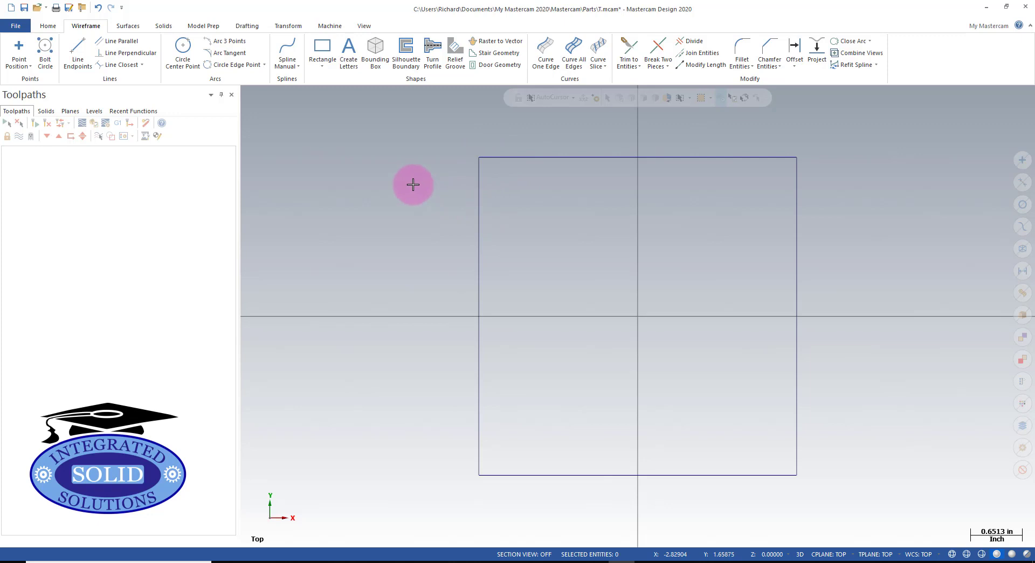
Add a machine group using the default mill machine
{"action": "left_click", "coordinate": [330, 25]}
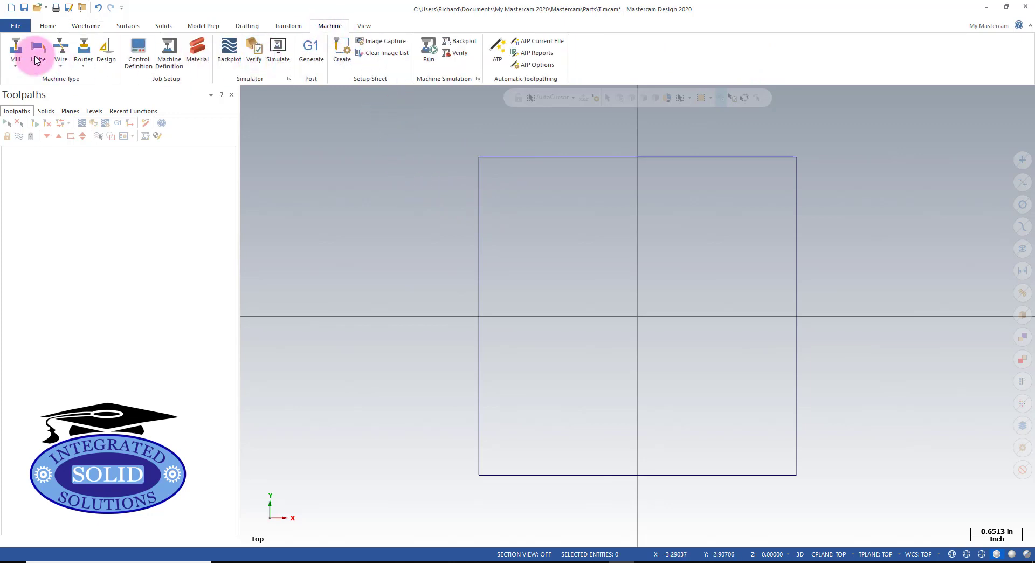
{"action": "left_click", "coordinate": [11, 57]}
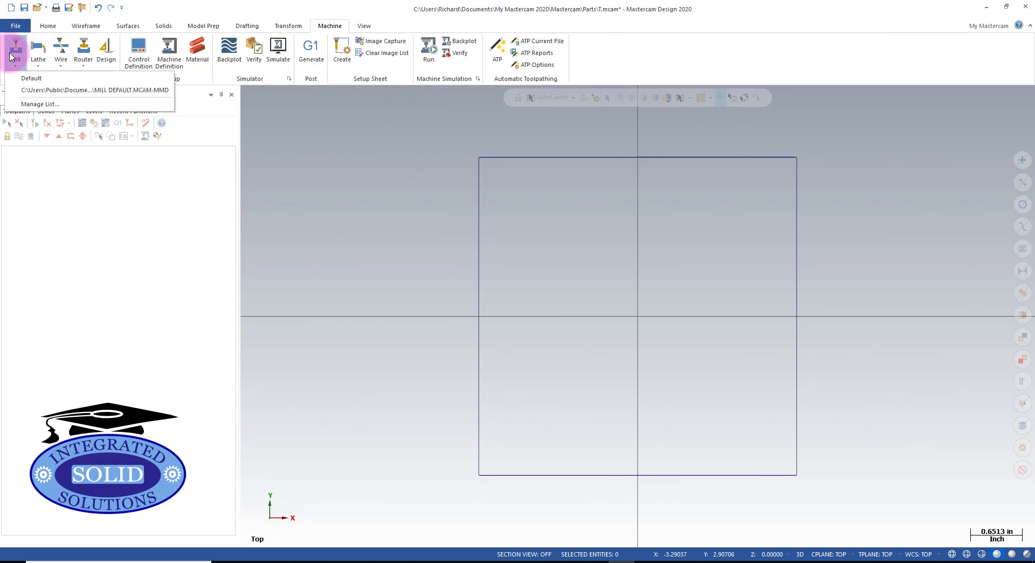
{"action": "left_click", "coordinate": [32, 78]}
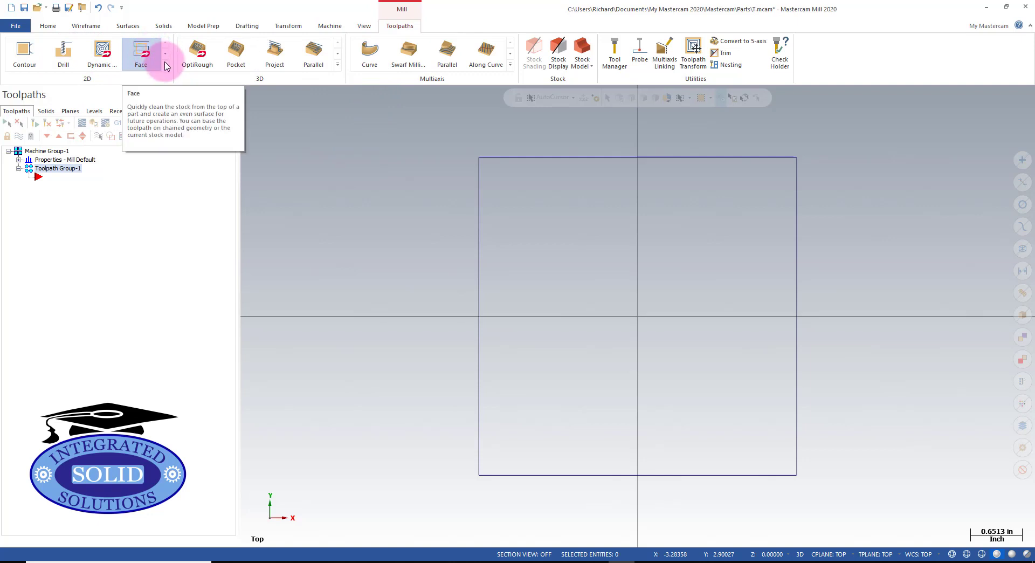
Start a 2D Face toolpath and chain the square's outline as its geometry
{"action": "left_click", "coordinate": [143, 54]}
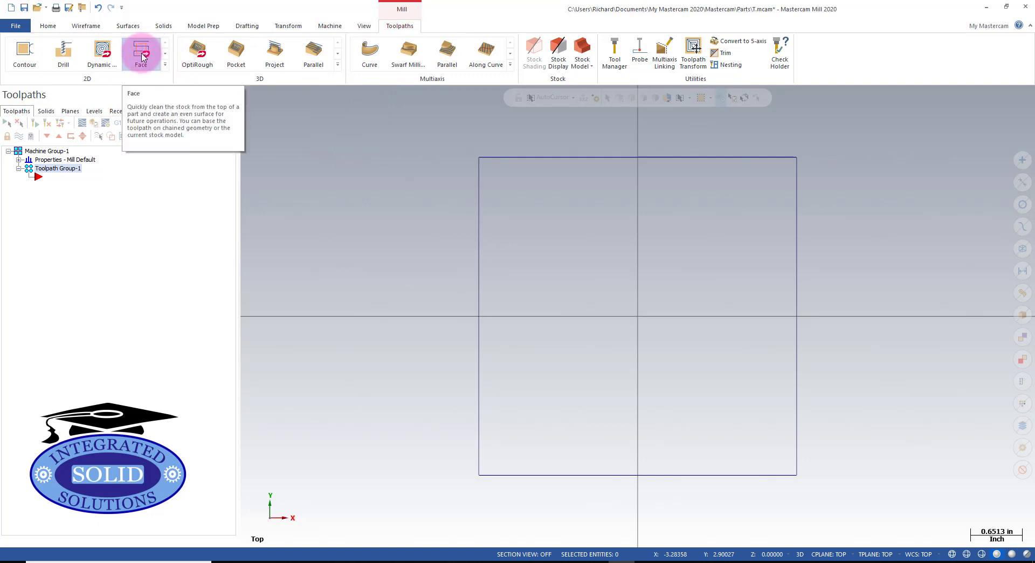
{"action": "left_click", "coordinate": [166, 68]}
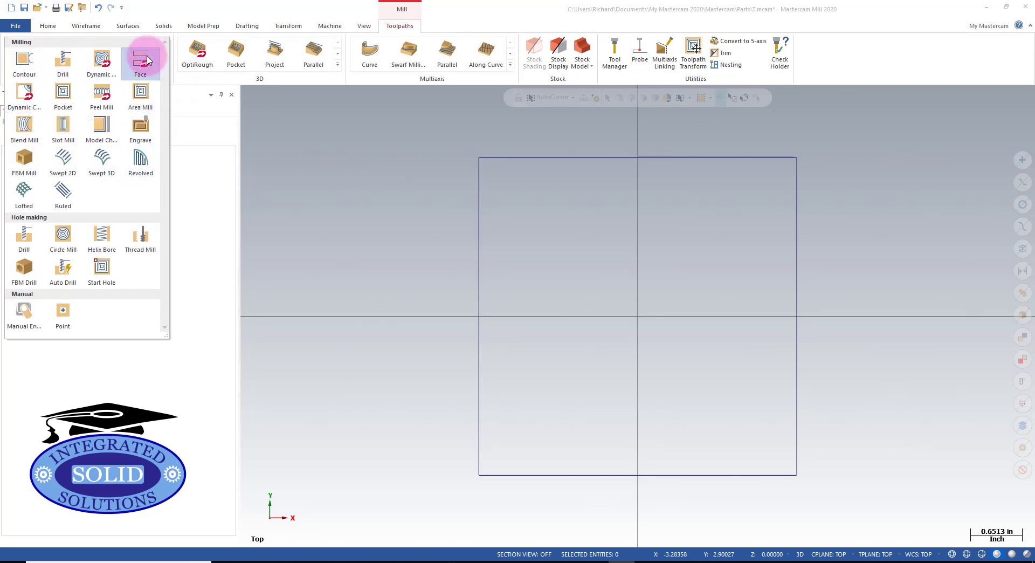
{"action": "left_click", "coordinate": [140, 68]}
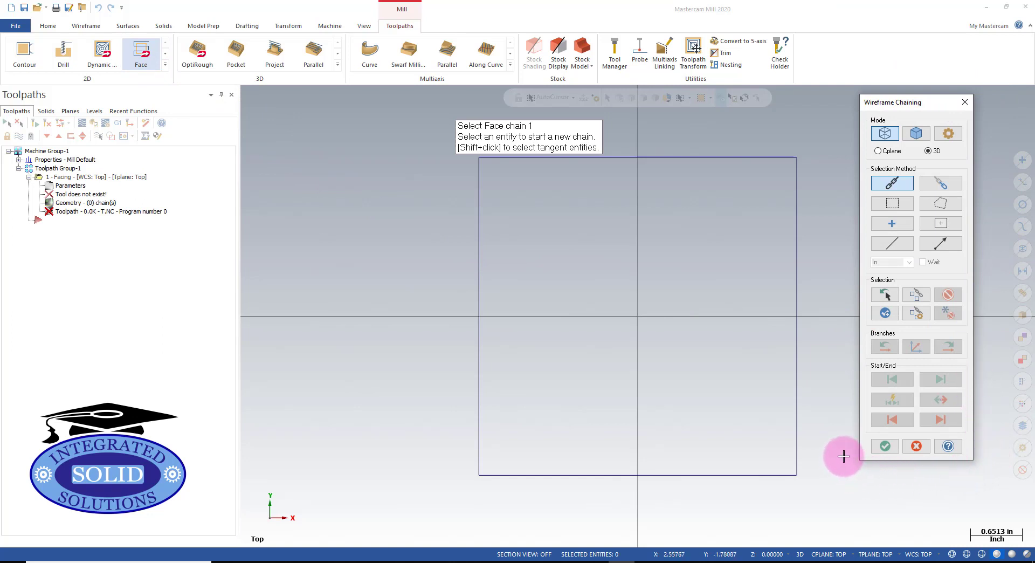
{"action": "left_click", "coordinate": [797, 277]}
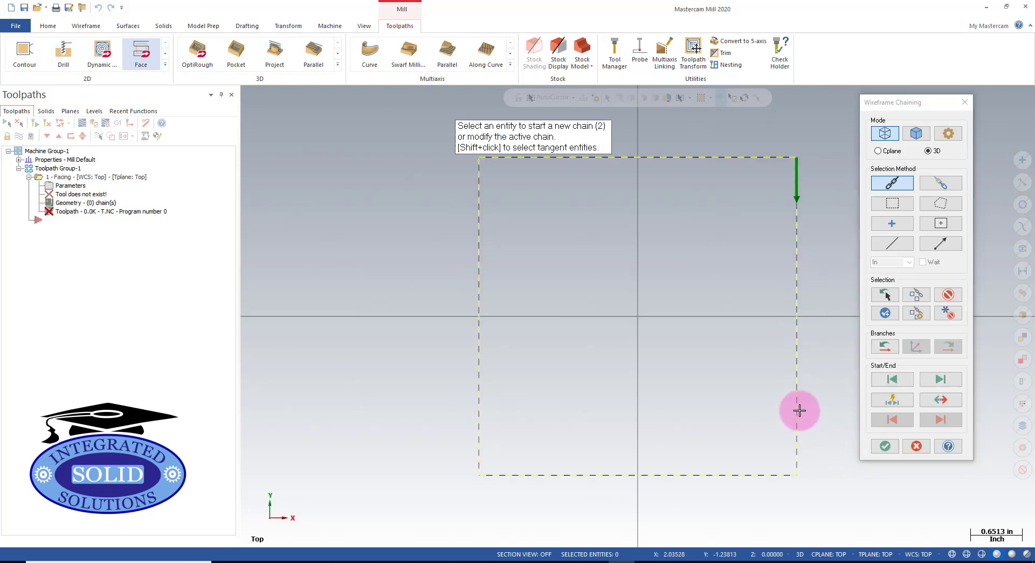
{"action": "left_click", "coordinate": [886, 446]}
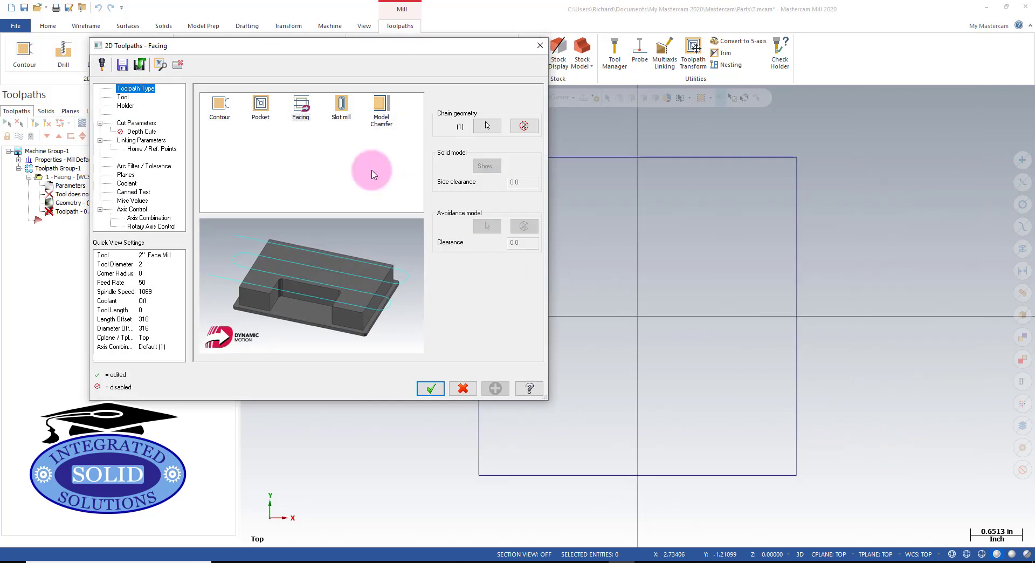
Choose the 2 INCH FLAT ENDMILL from the tool library, set its tool number and offsets to 1, and enter the comment FACE
{"action": "left_click", "coordinate": [123, 99]}
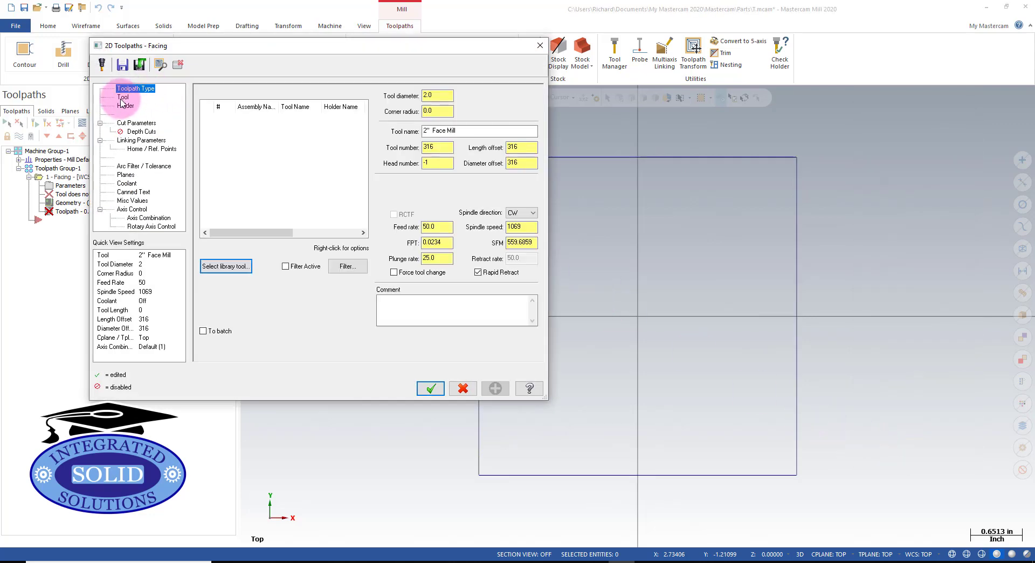
{"action": "left_click", "coordinate": [222, 266]}
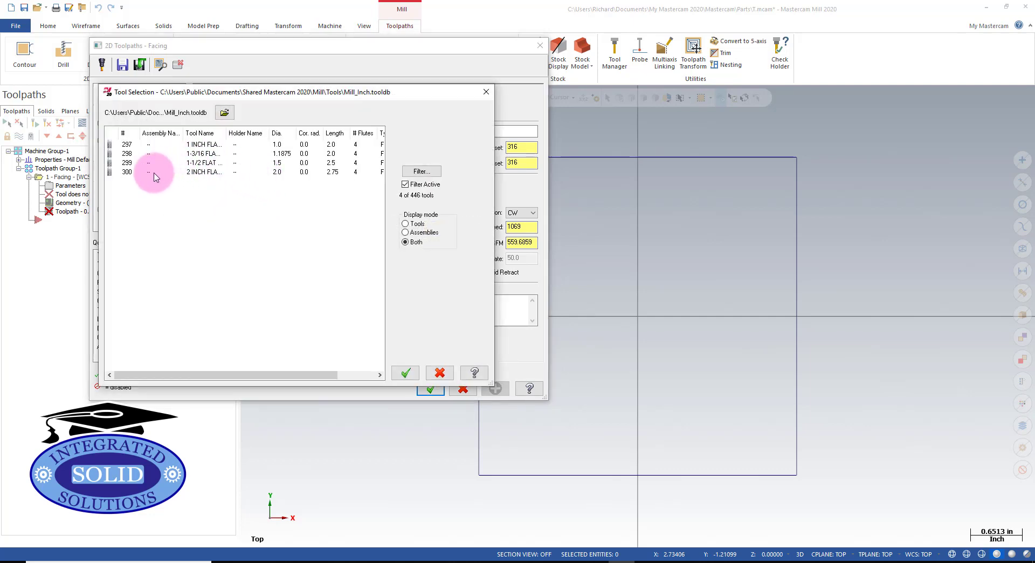
{"action": "left_click", "coordinate": [132, 172]}
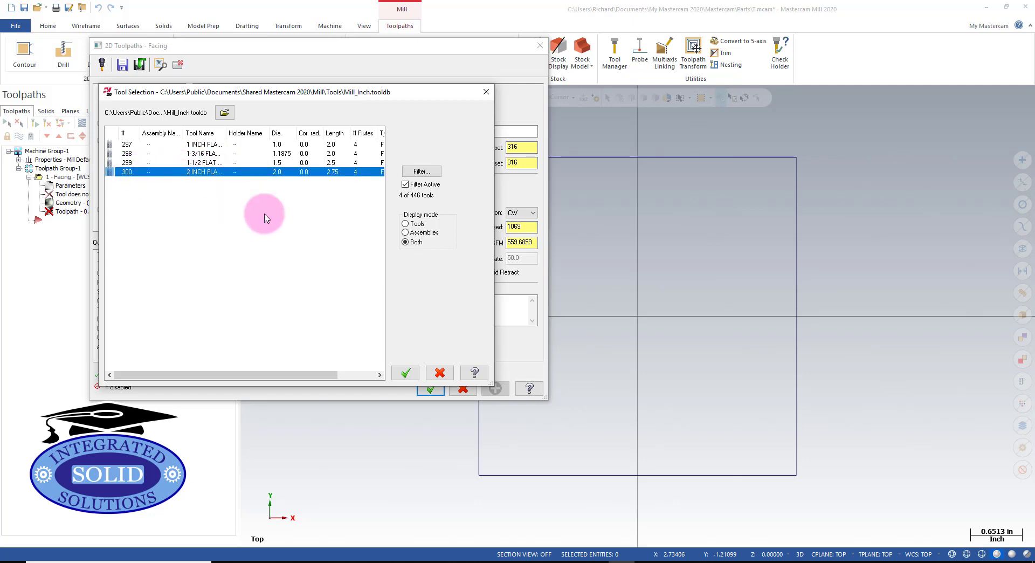
{"action": "left_click", "coordinate": [404, 373]}
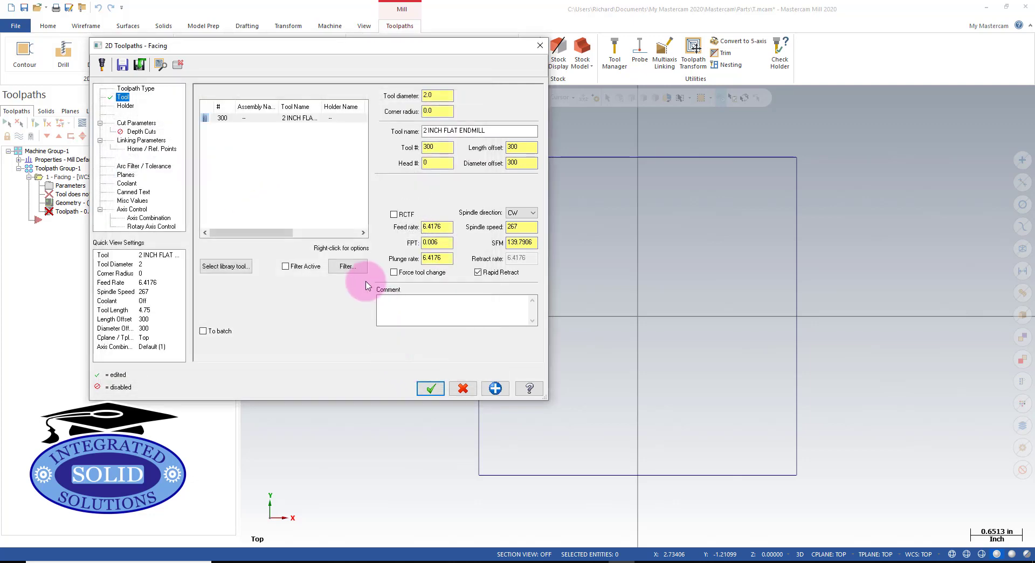
{"action": "double_click", "coordinate": [441, 148]}
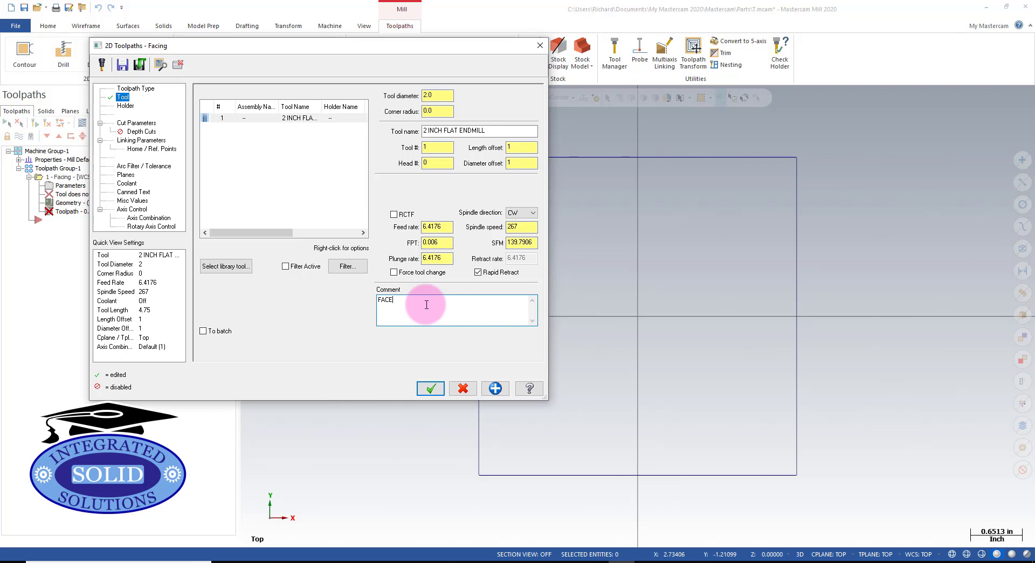
Set the facing style to Dynamic and the stock to leave on floors to 0.0 in the cut parameters
{"action": "left_click", "coordinate": [133, 123]}
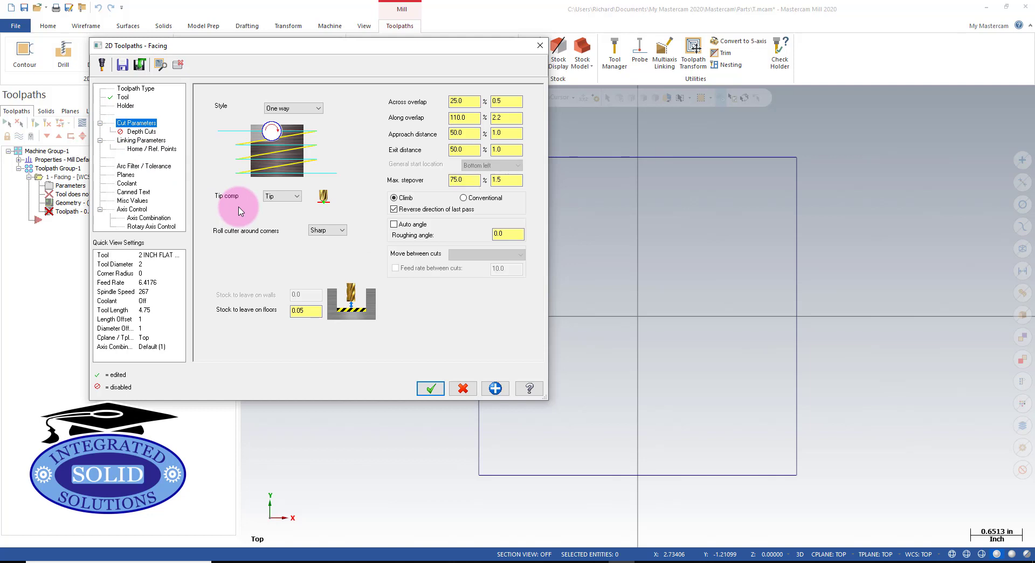
{"action": "left_click", "coordinate": [319, 110]}
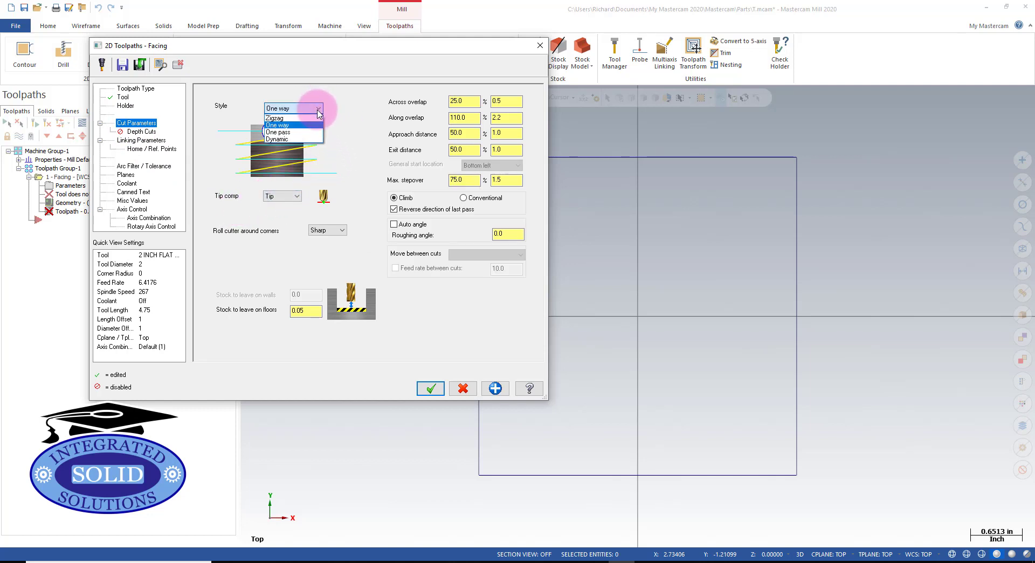
{"action": "left_click", "coordinate": [292, 142]}
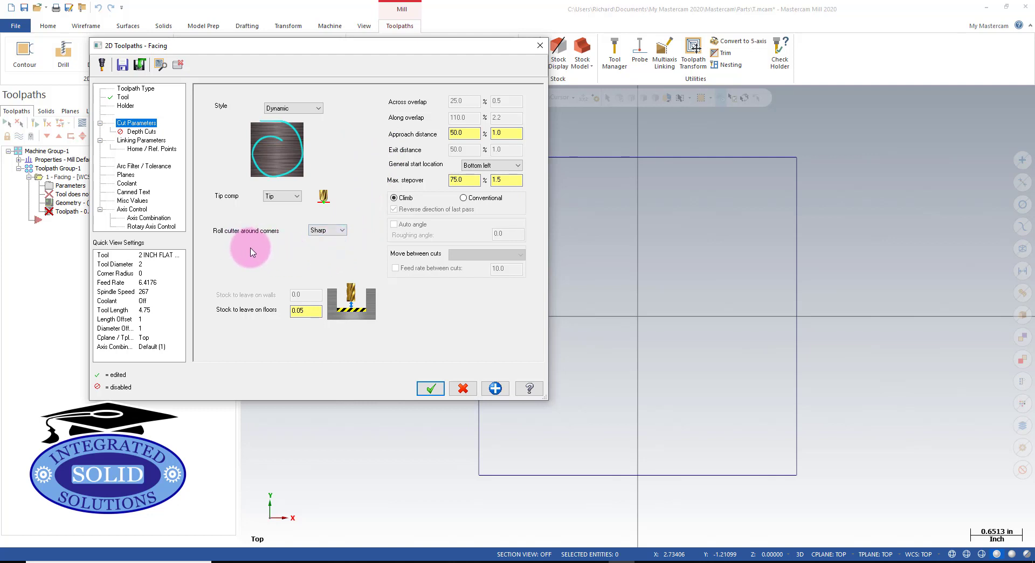
{"action": "left_click_drag", "start_coordinate": [317, 312], "coordinate": [278, 319]}
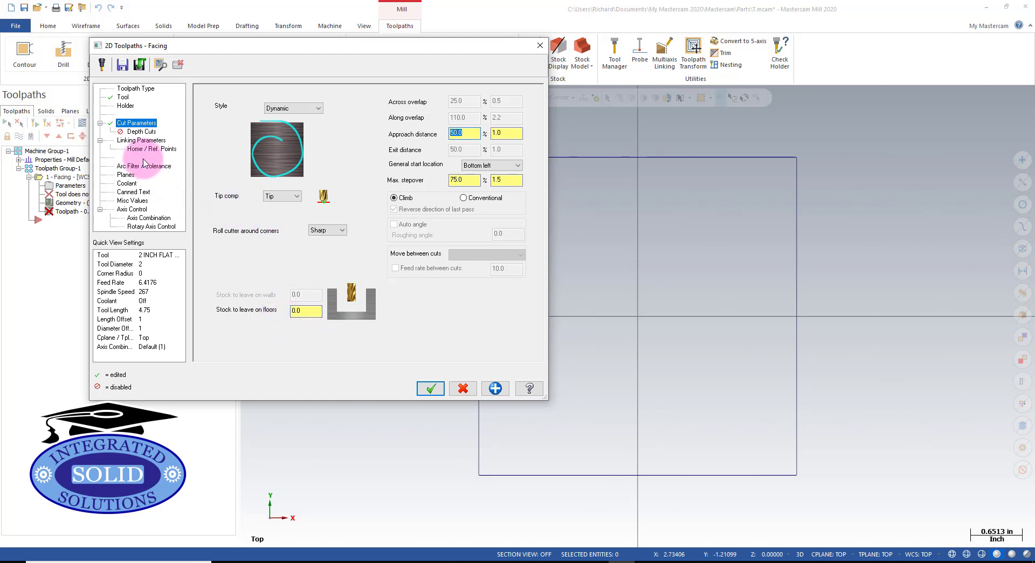
Set the top of stock to 0.05 with depth at 0.0 in the linking parameters and generate the facing toolpath
{"action": "left_click", "coordinate": [141, 140]}
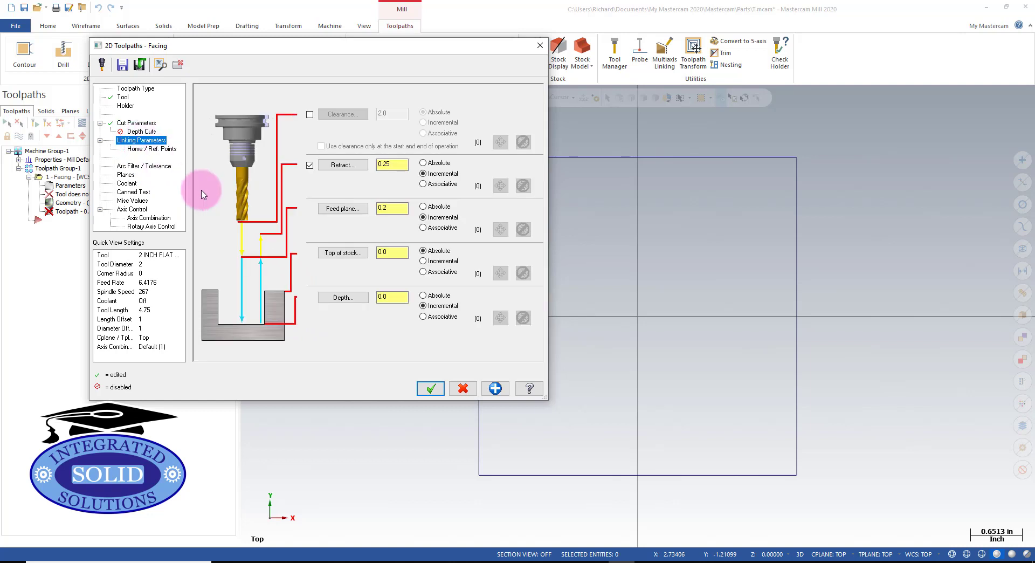
{"action": "left_click", "coordinate": [404, 252]}
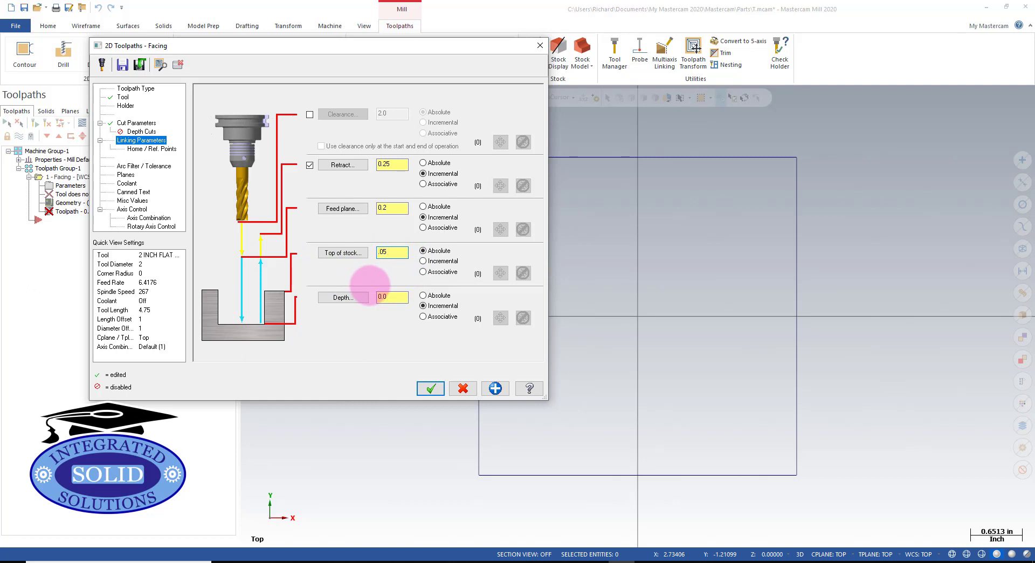
{"action": "left_click", "coordinate": [397, 302]}
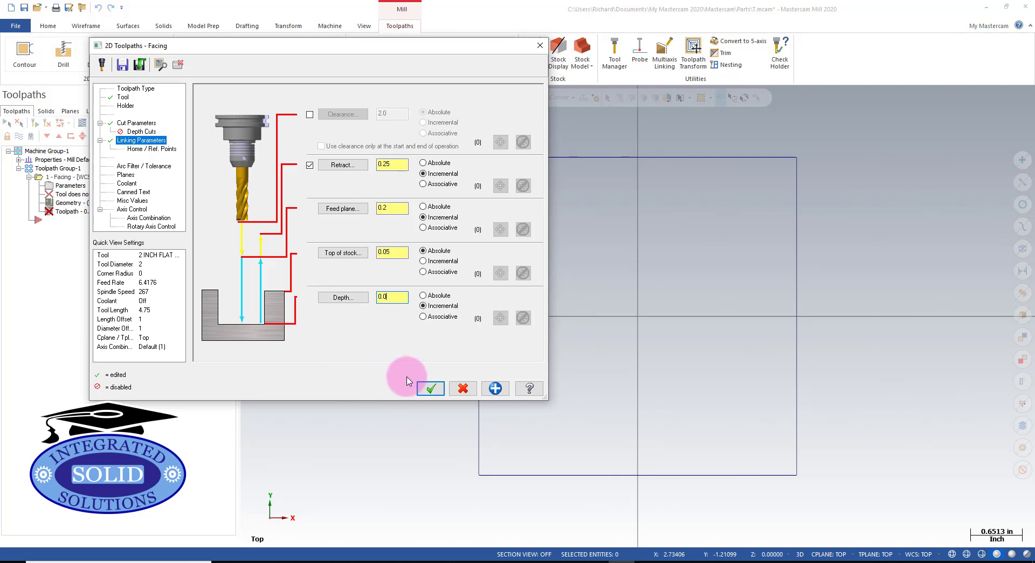
{"action": "left_click", "coordinate": [431, 388]}
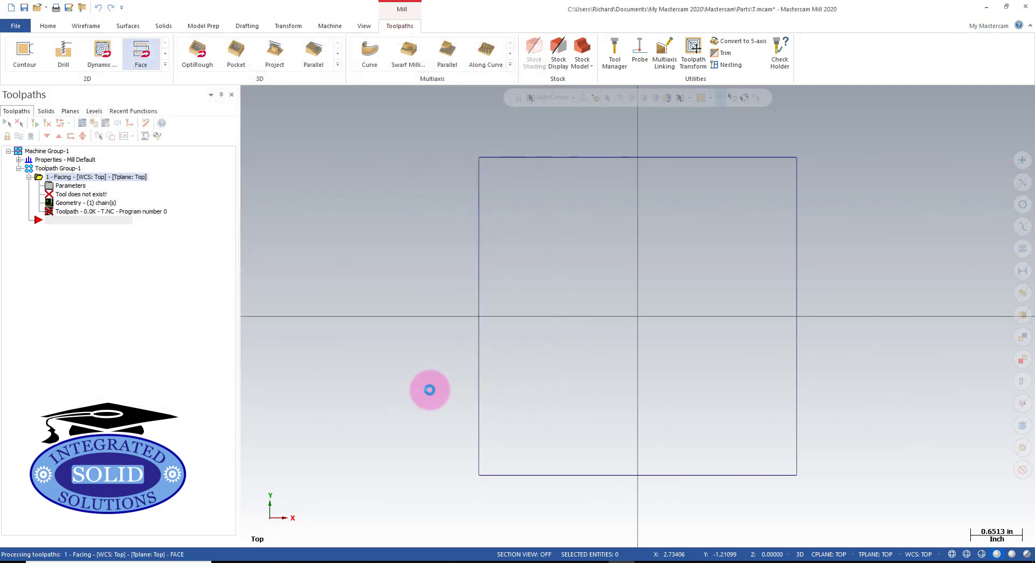
Play the backplot of the facing toolpath to examine the cutter's motion, and close it
{"action": "scroll", "coordinate": [408, 352], "scroll_direction": "down", "scroll_amount": 3}
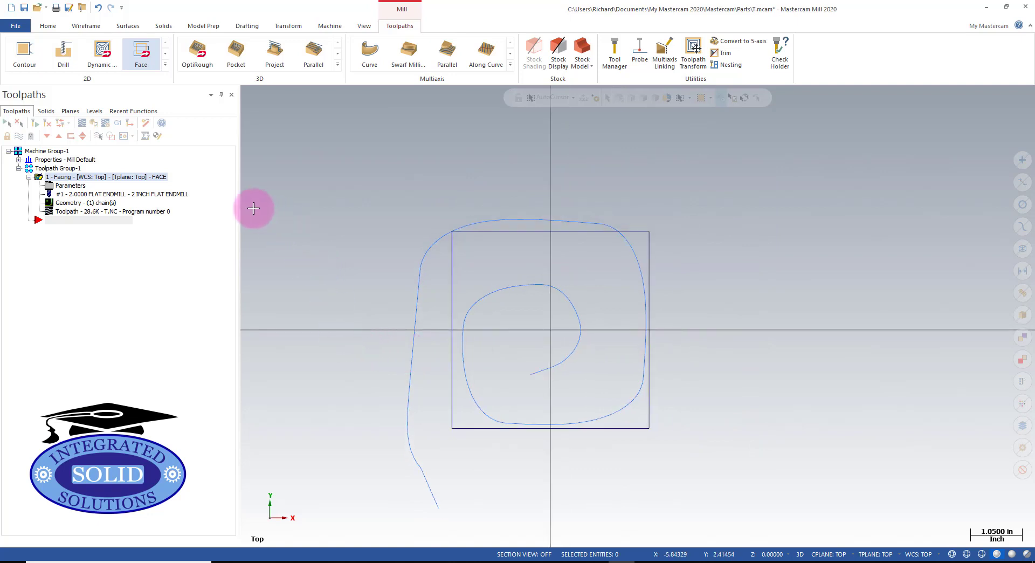
{"action": "key", "text": "alt+t"}
{"action": "left_click", "coordinate": [245, 95]}
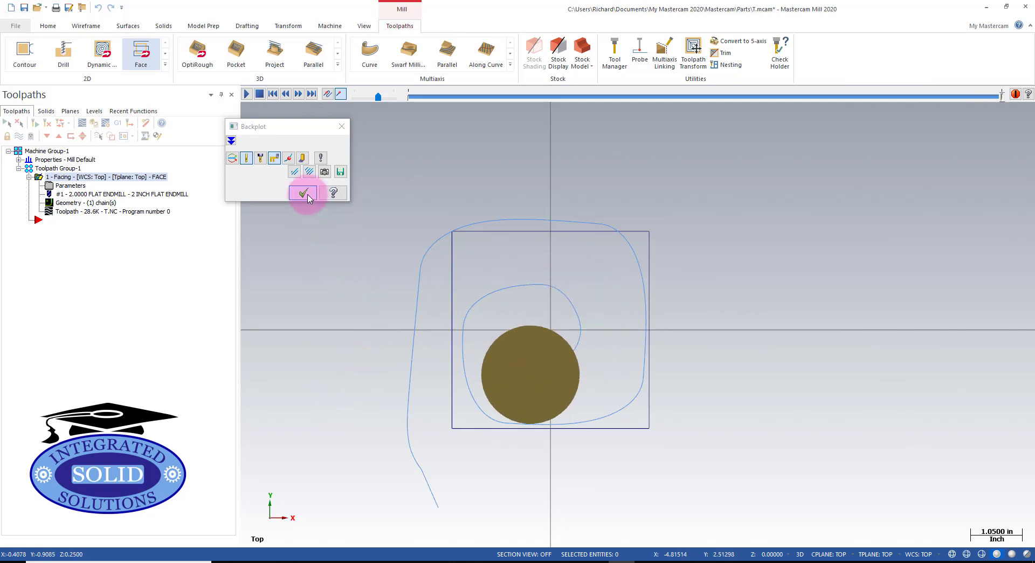
{"action": "left_click", "coordinate": [303, 193]}
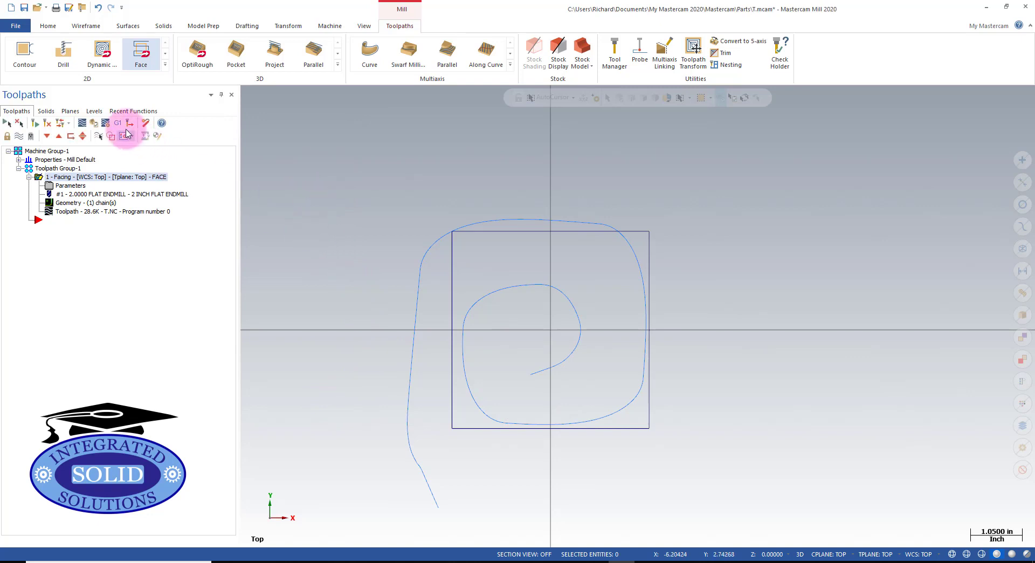
Post-process the facing operation and save the program as T.NC for editing
{"action": "left_click", "coordinate": [117, 123]}
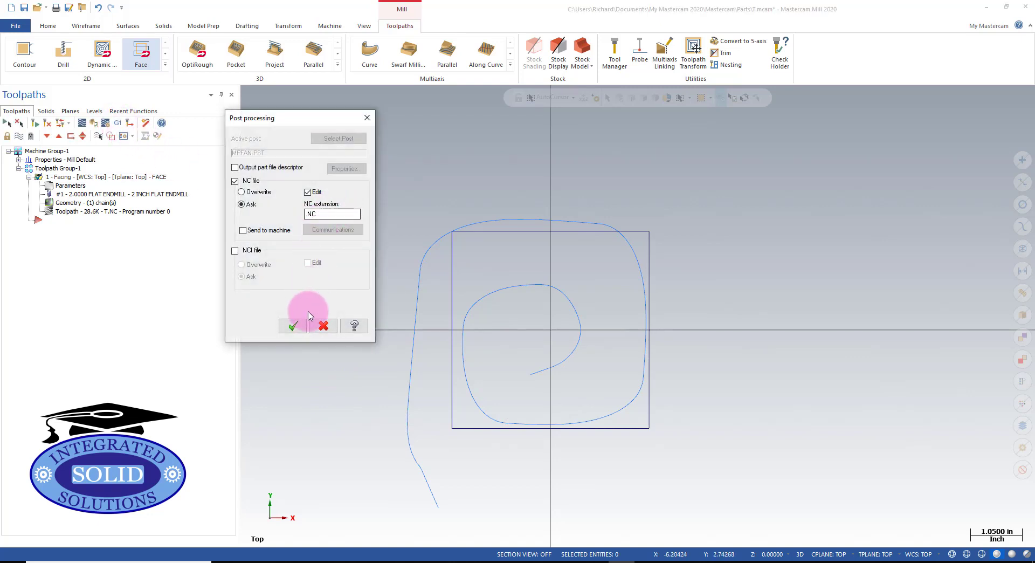
{"action": "left_click", "coordinate": [292, 327]}
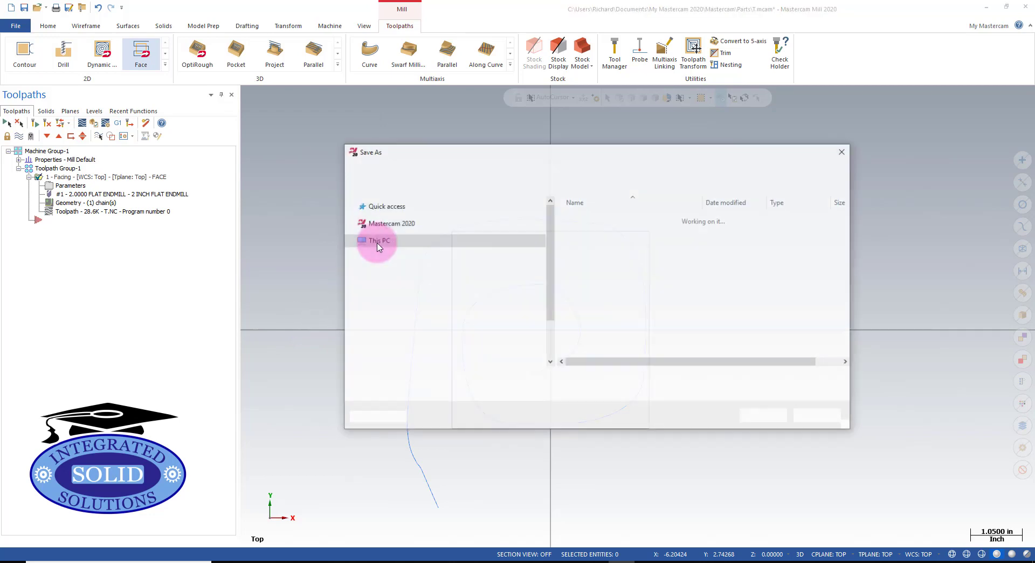
{"action": "key", "text": "Return"}
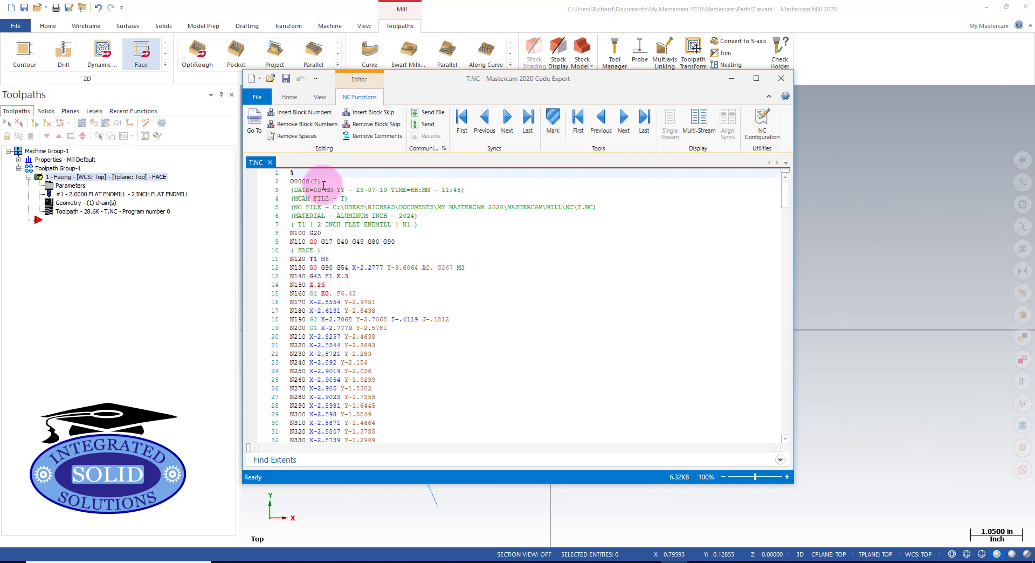
Remove the block numbers from the T.NC program, review the code, and close the editor with the changes saved
{"action": "left_click", "coordinate": [295, 128]}
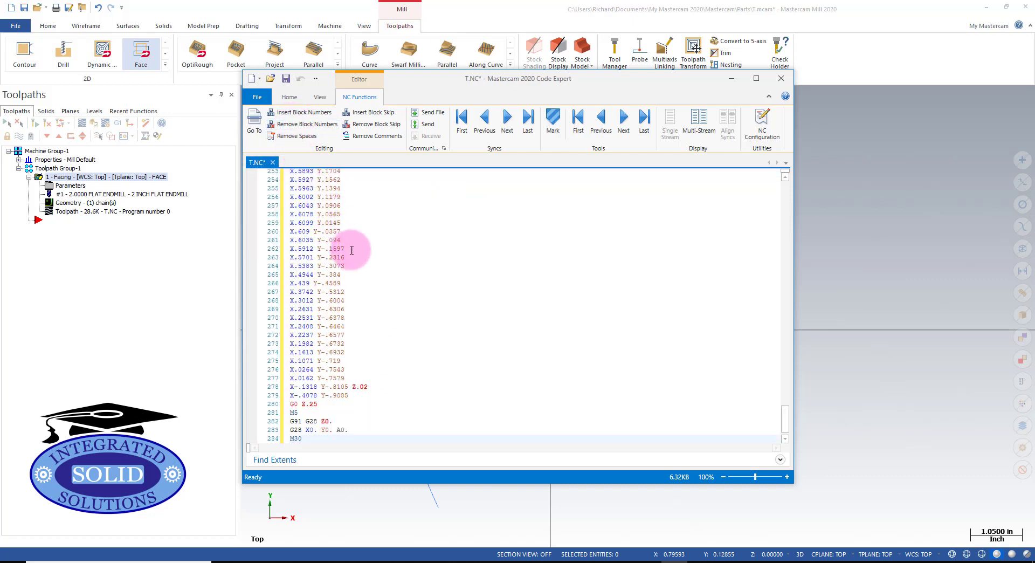
{"action": "scroll", "coordinate": [369, 271], "scroll_direction": "up", "scroll_amount": 20}
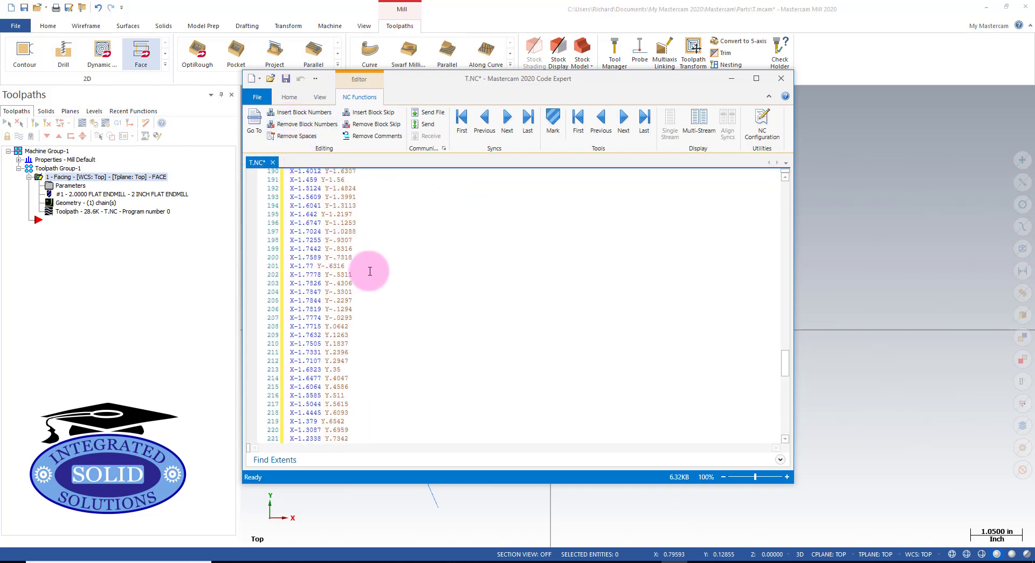
{"action": "scroll", "coordinate": [369, 271], "scroll_direction": "up", "scroll_amount": 9}
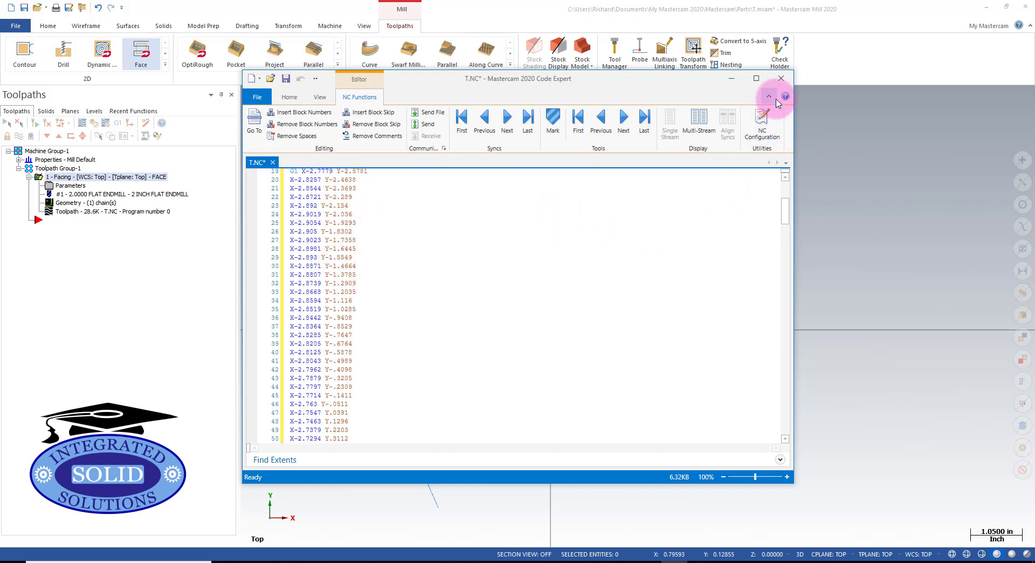
{"action": "left_click", "coordinate": [781, 79]}
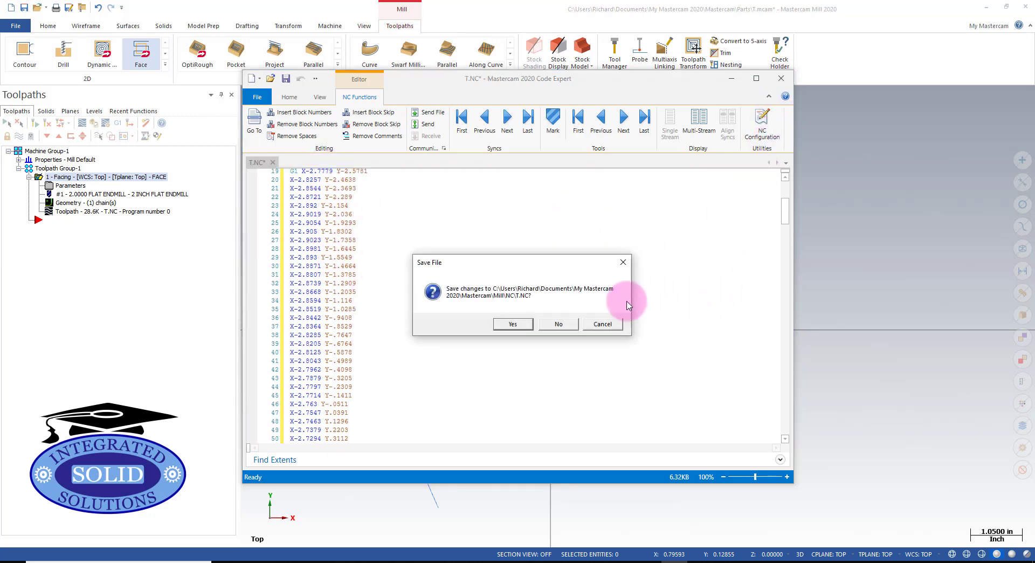
{"action": "left_click", "coordinate": [521, 325]}
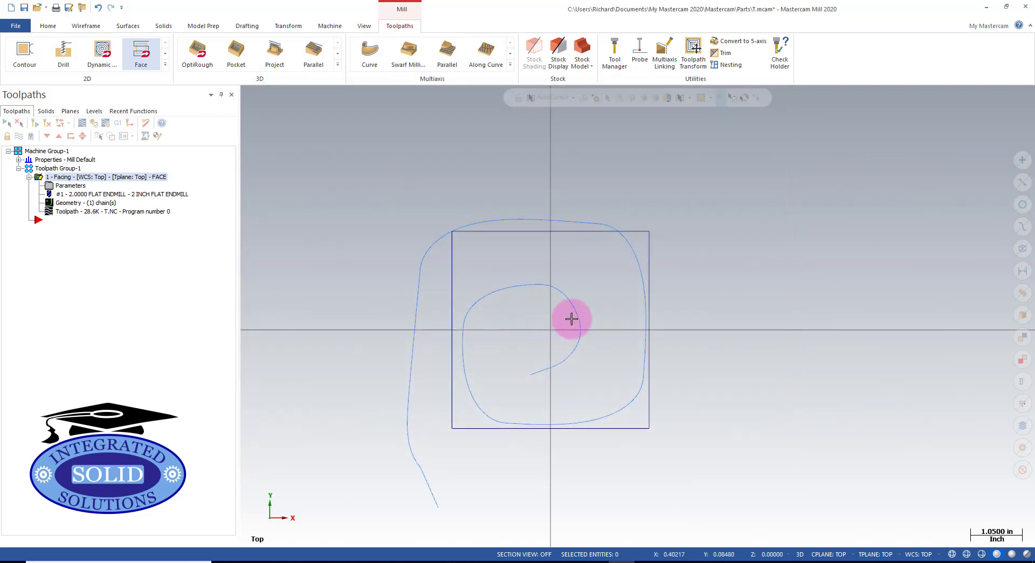